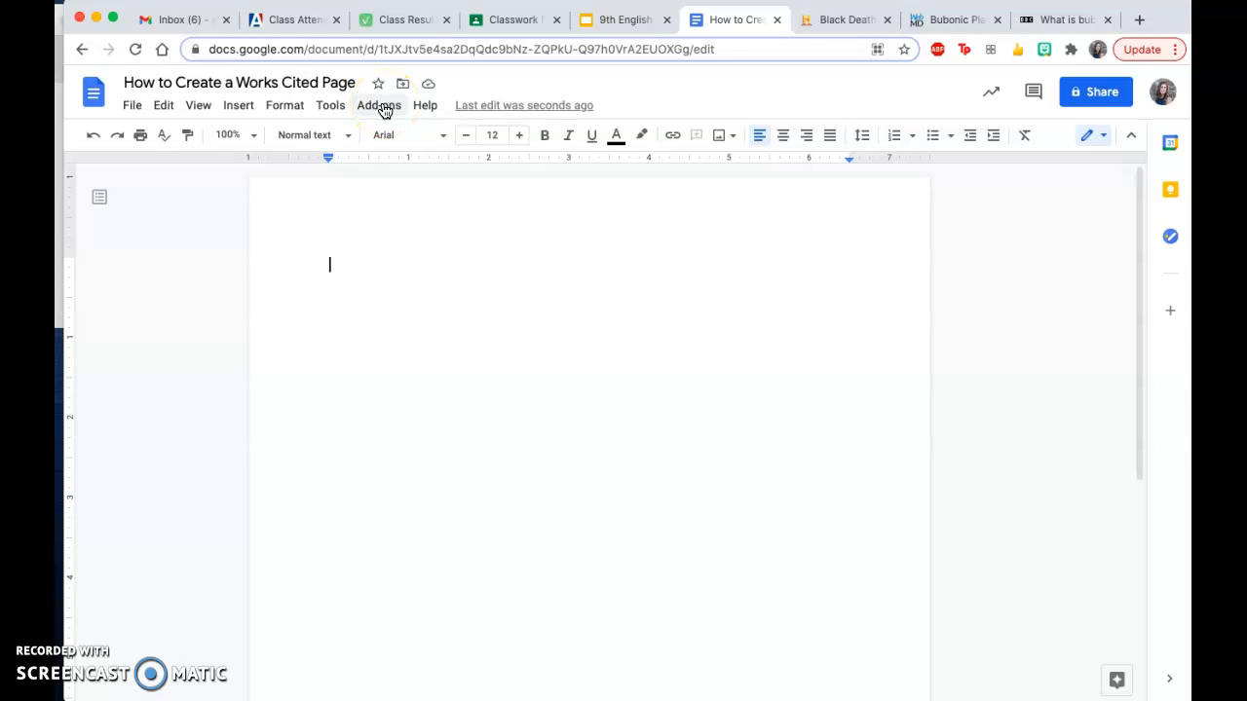
# Check the Google Workspace Marketplace for the EasyBib Bibliography Creator add-on, then return to the document
pyautogui.click(381, 108)
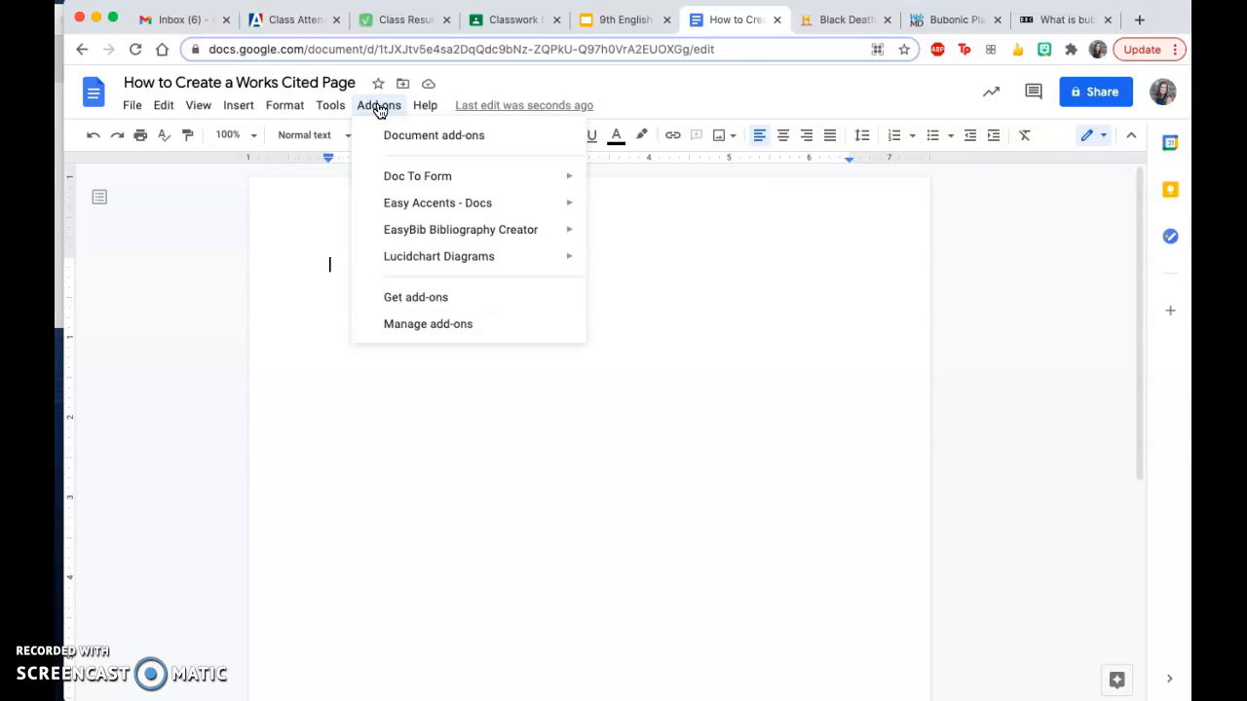
pyautogui.click(424, 305)
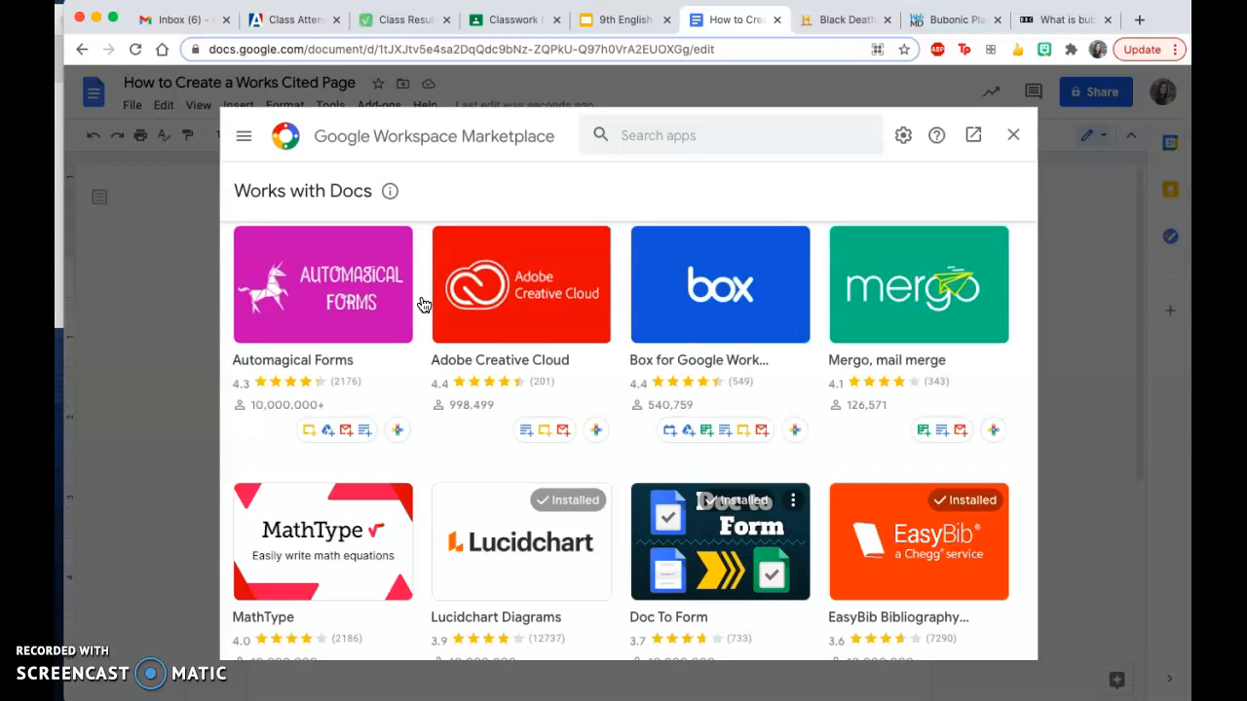
pyautogui.click(670, 124)
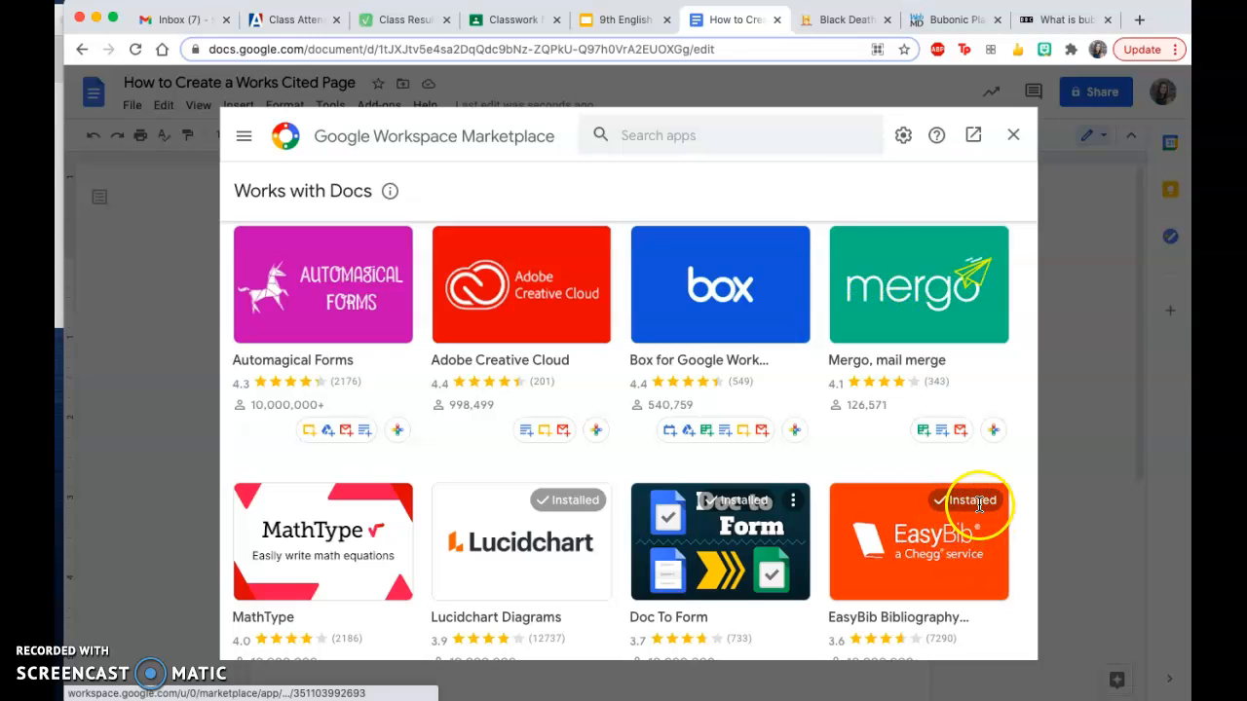
pyautogui.click(1013, 134)
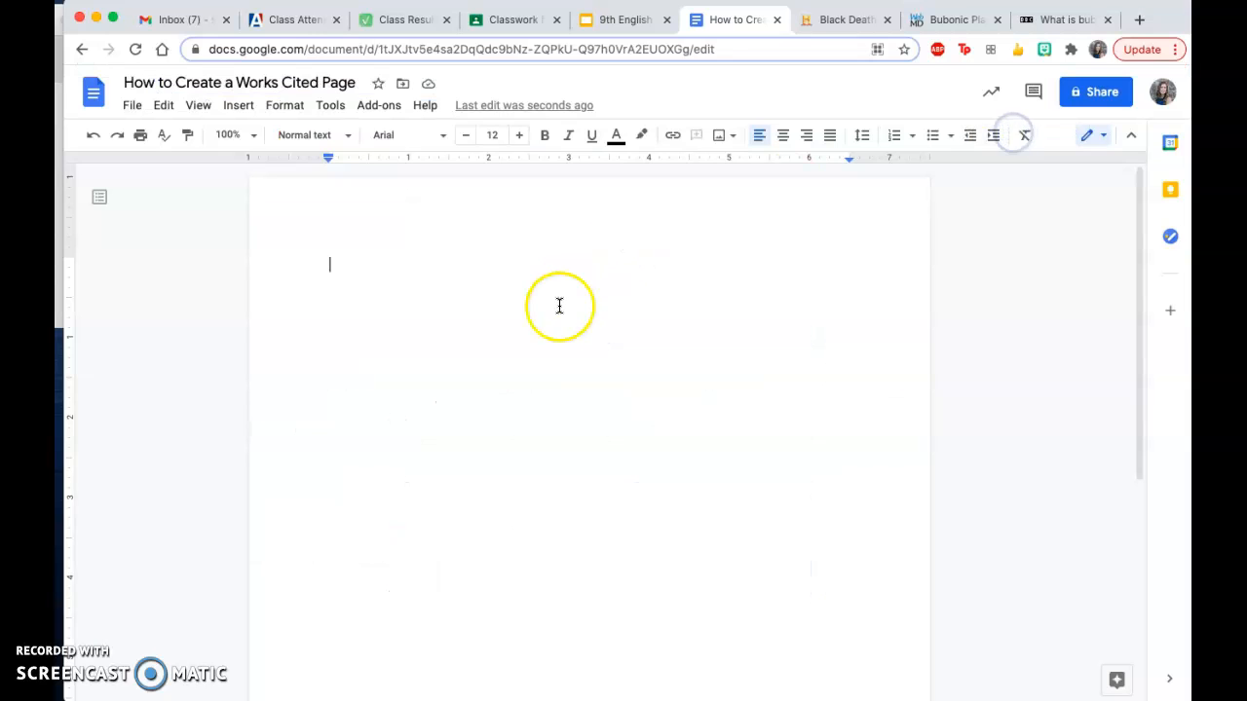
# Open EasyBib's bibliography manager for the document and choose Website as the source type
pyautogui.click(380, 105)
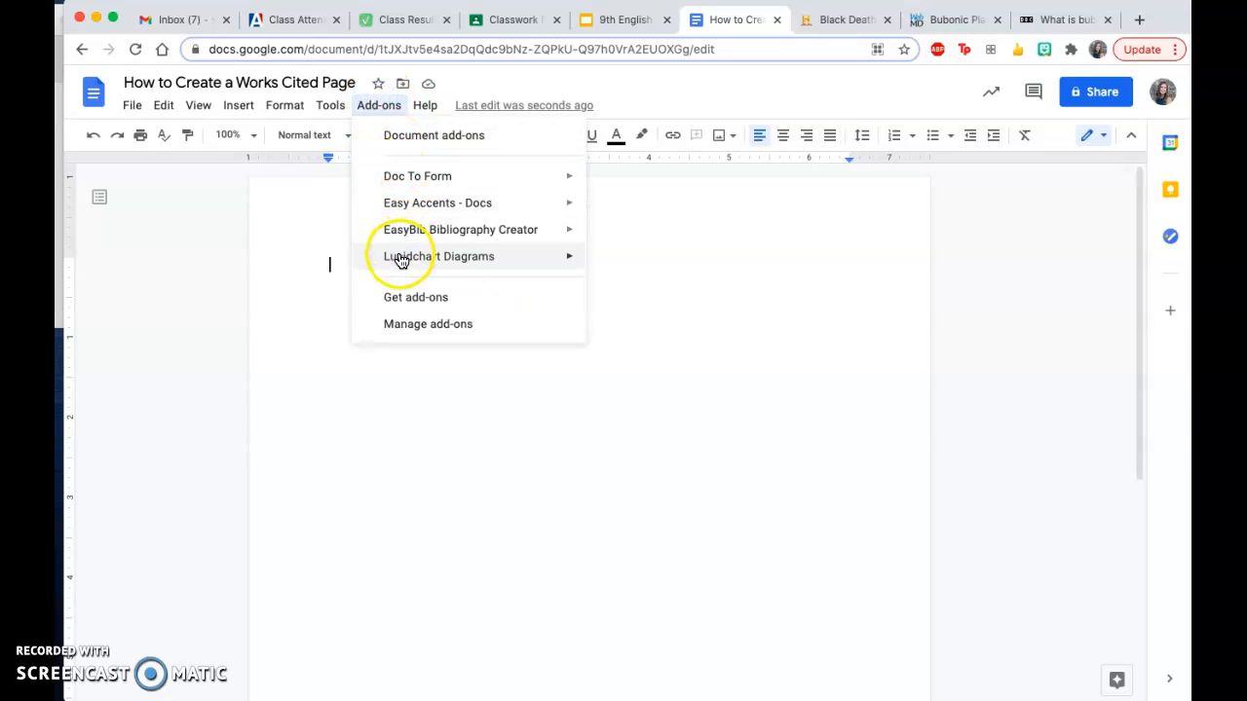
pyautogui.moveTo(413, 231)
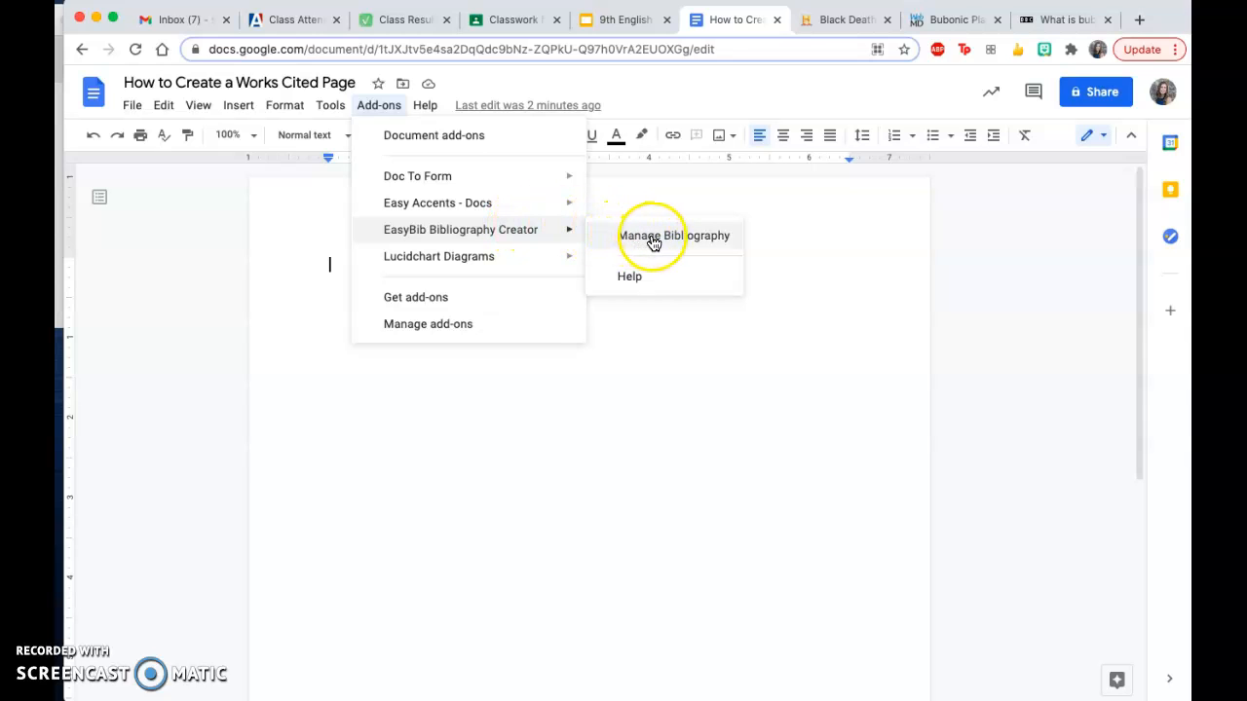
pyautogui.click(685, 237)
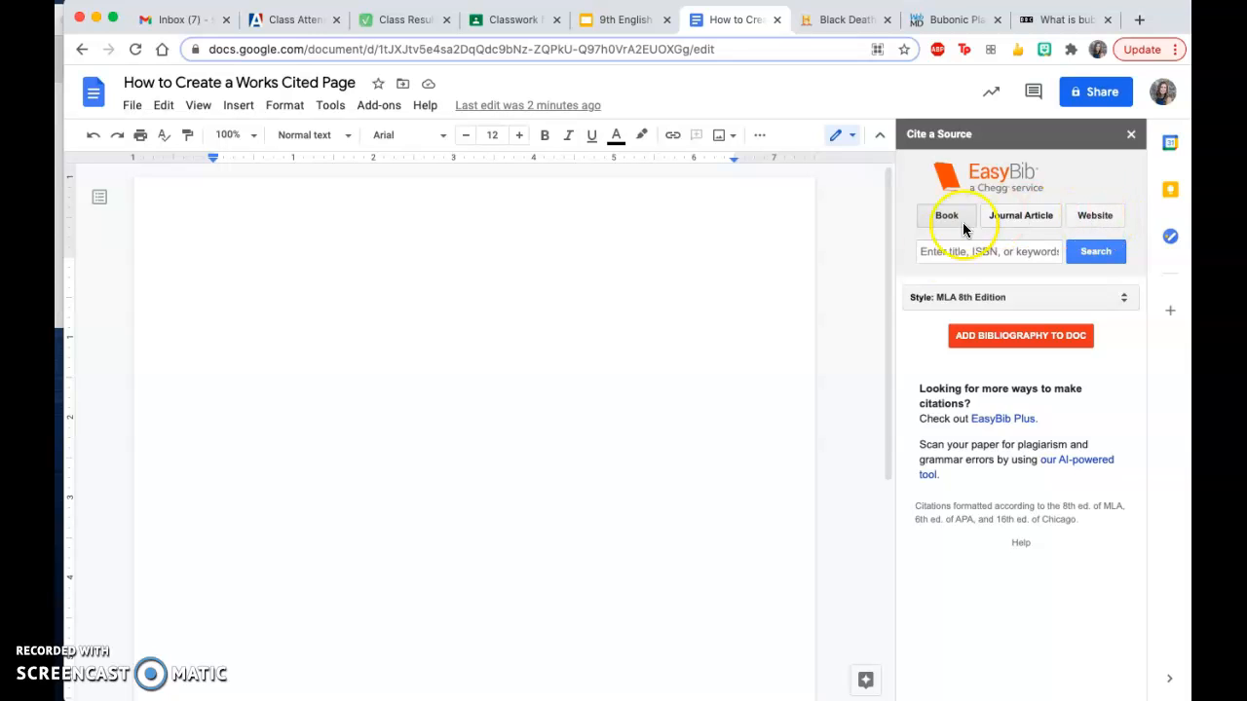
pyautogui.click(1088, 213)
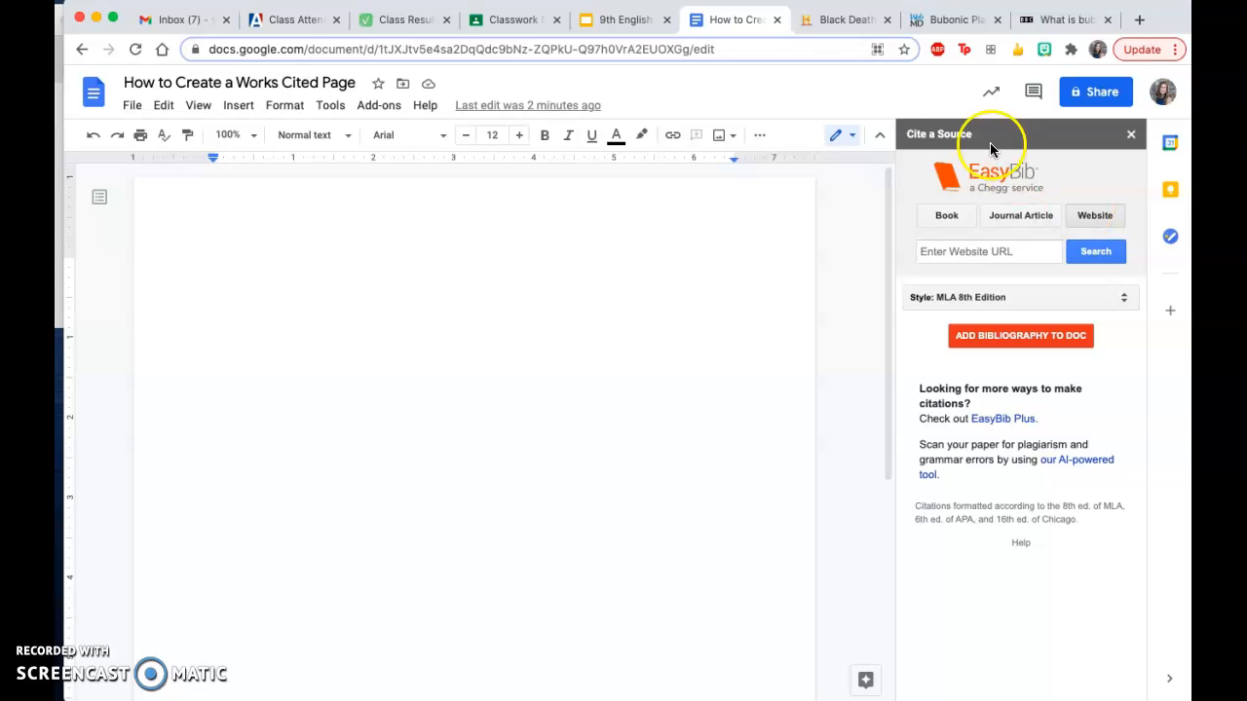
# Copy the address of the history.com Black Death article and enter it as the website URL to cite in EasyBib
pyautogui.click(840, 20)
pyautogui.click(513, 54)
pyautogui.press('super+c')
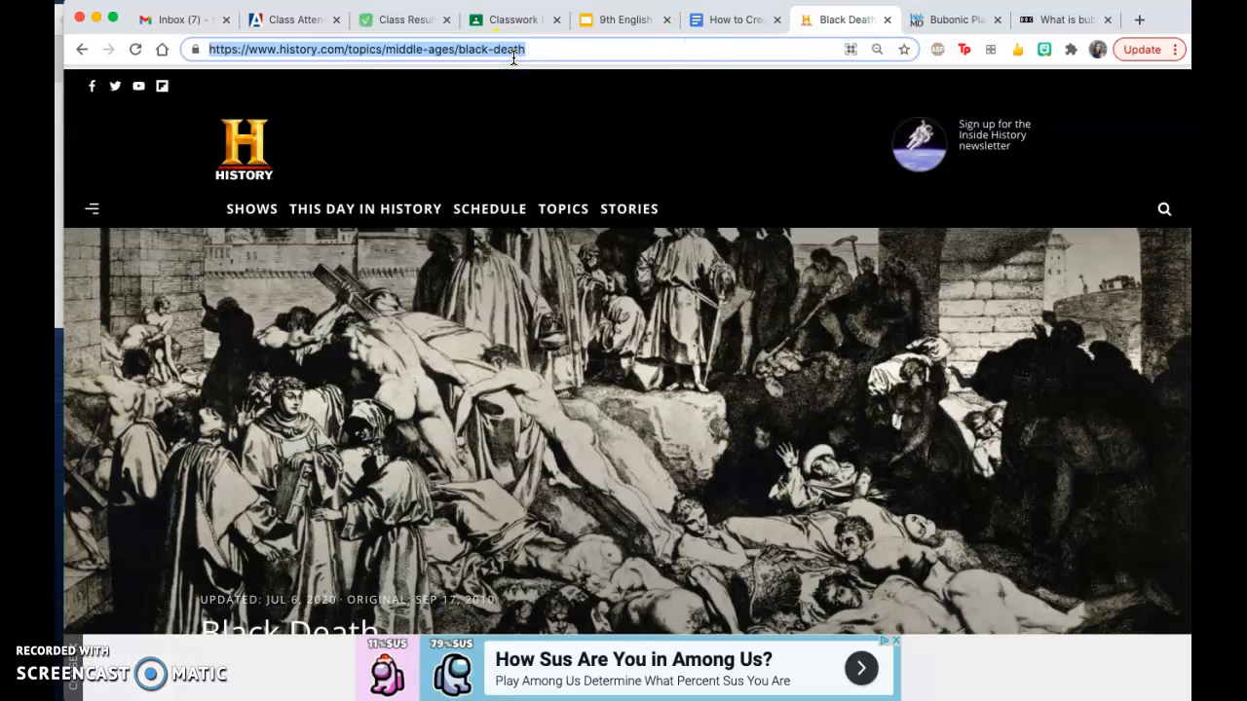
pyautogui.click(736, 20)
pyautogui.click(919, 251)
pyautogui.click(943, 250)
pyautogui.press('super+v')
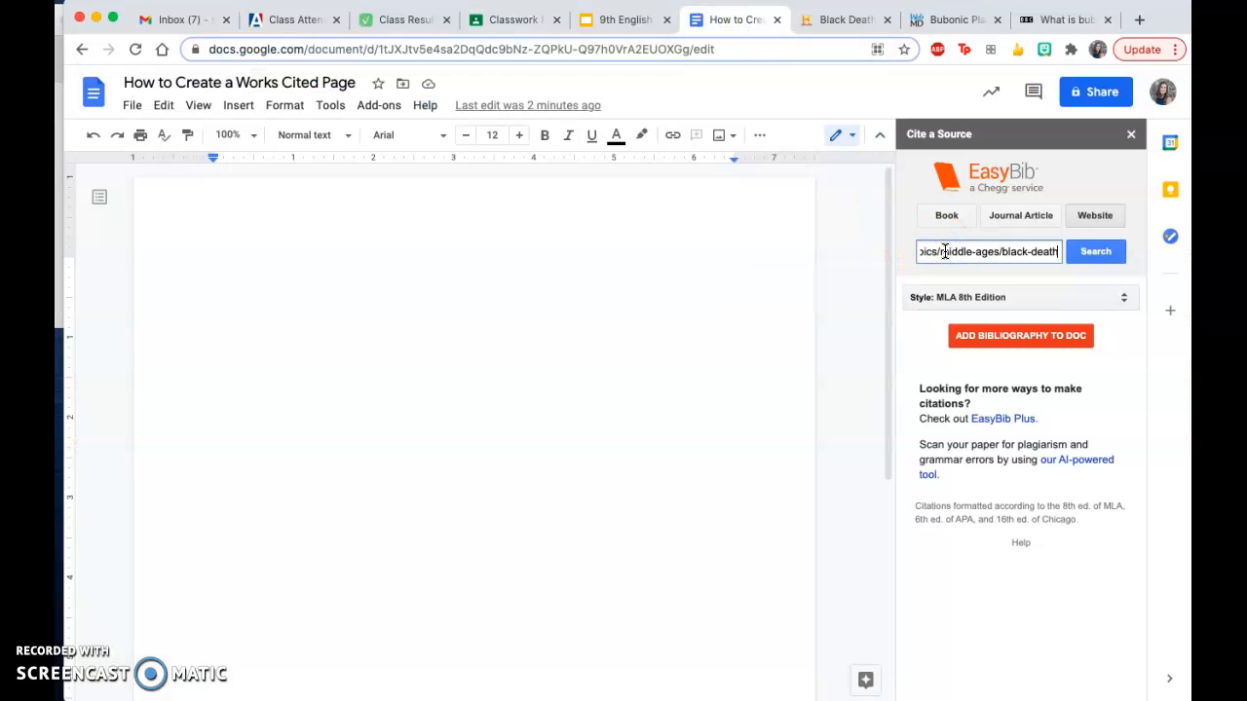
# Look up the entered URL, select the History.com "Black Death" source and add the bibliography to the document
pyautogui.click(1095, 253)
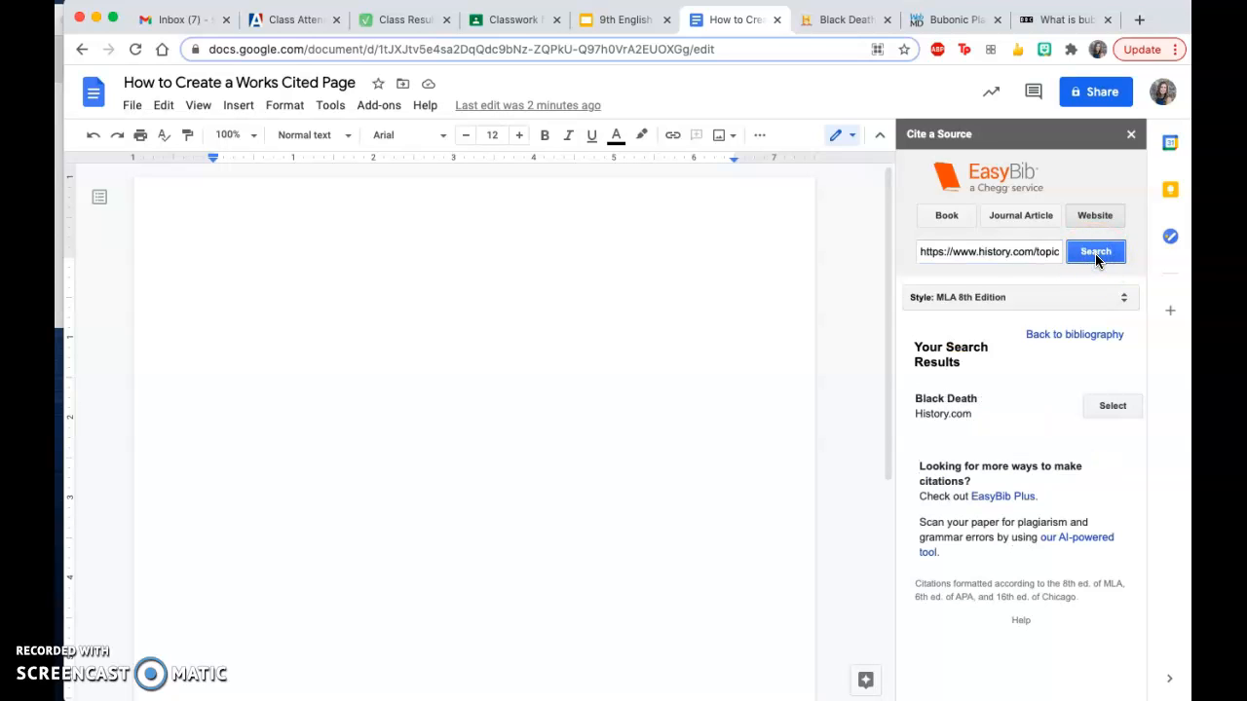
pyautogui.click(1111, 407)
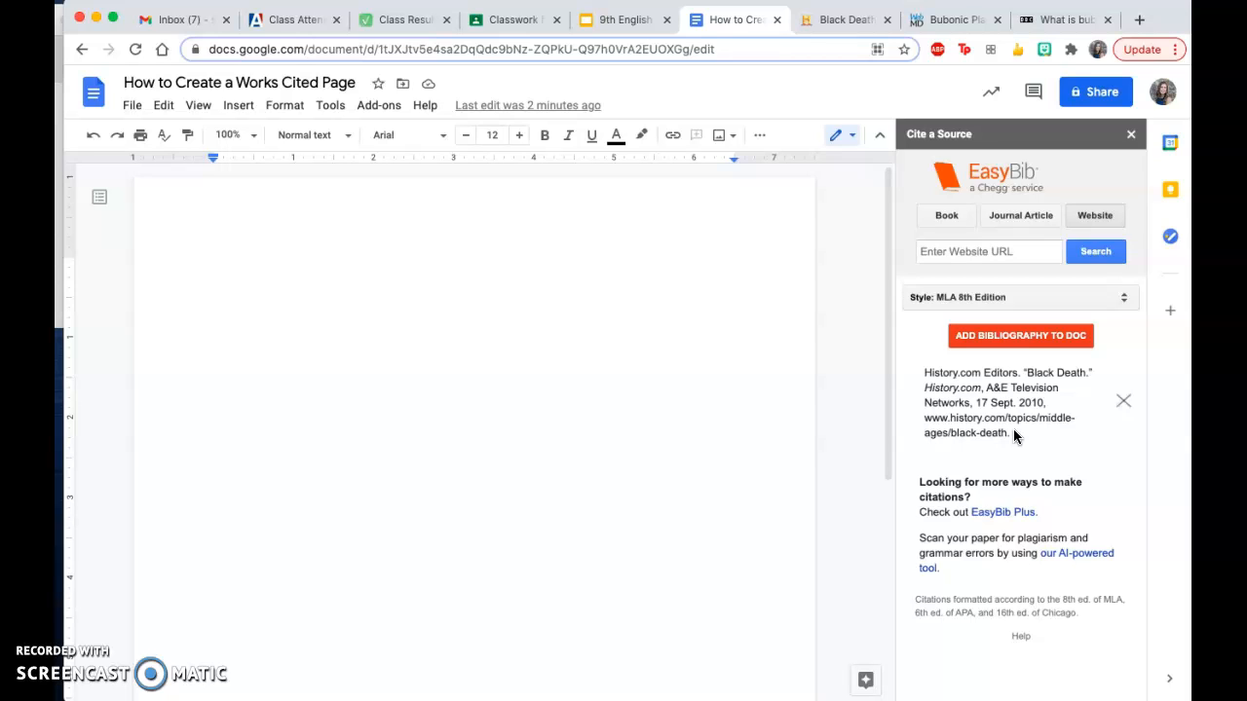
pyautogui.click(1014, 350)
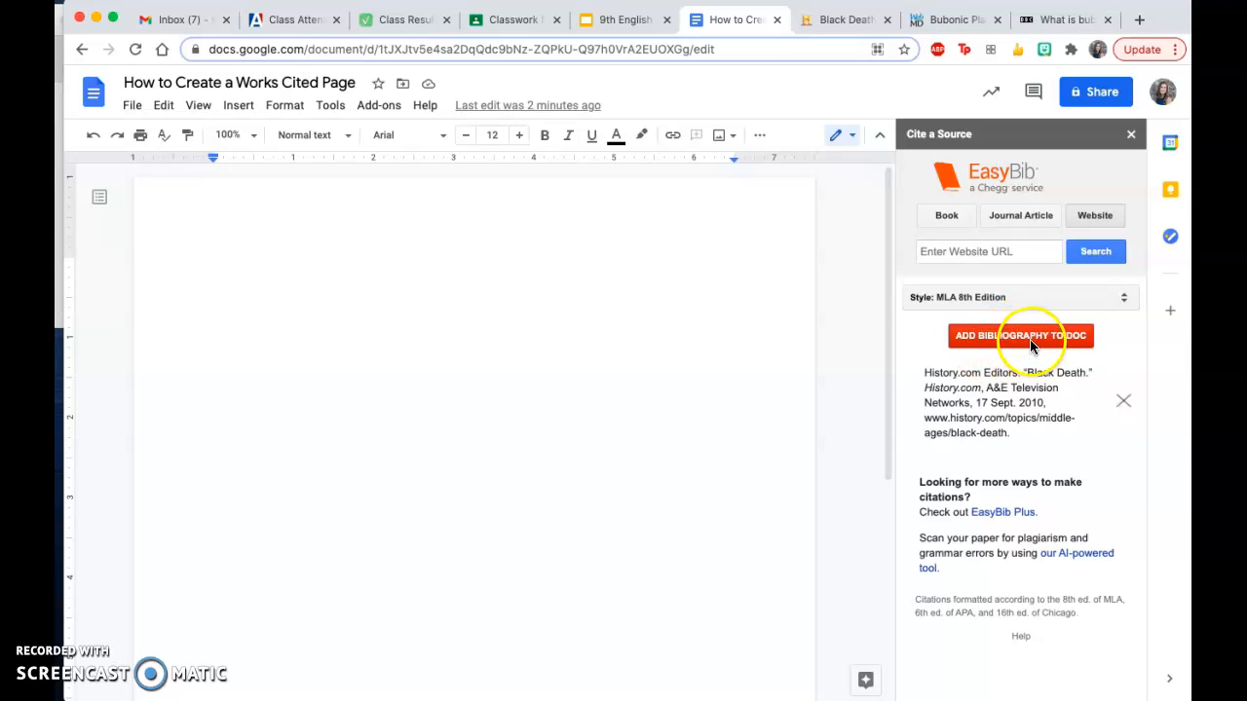
pyautogui.click(1009, 337)
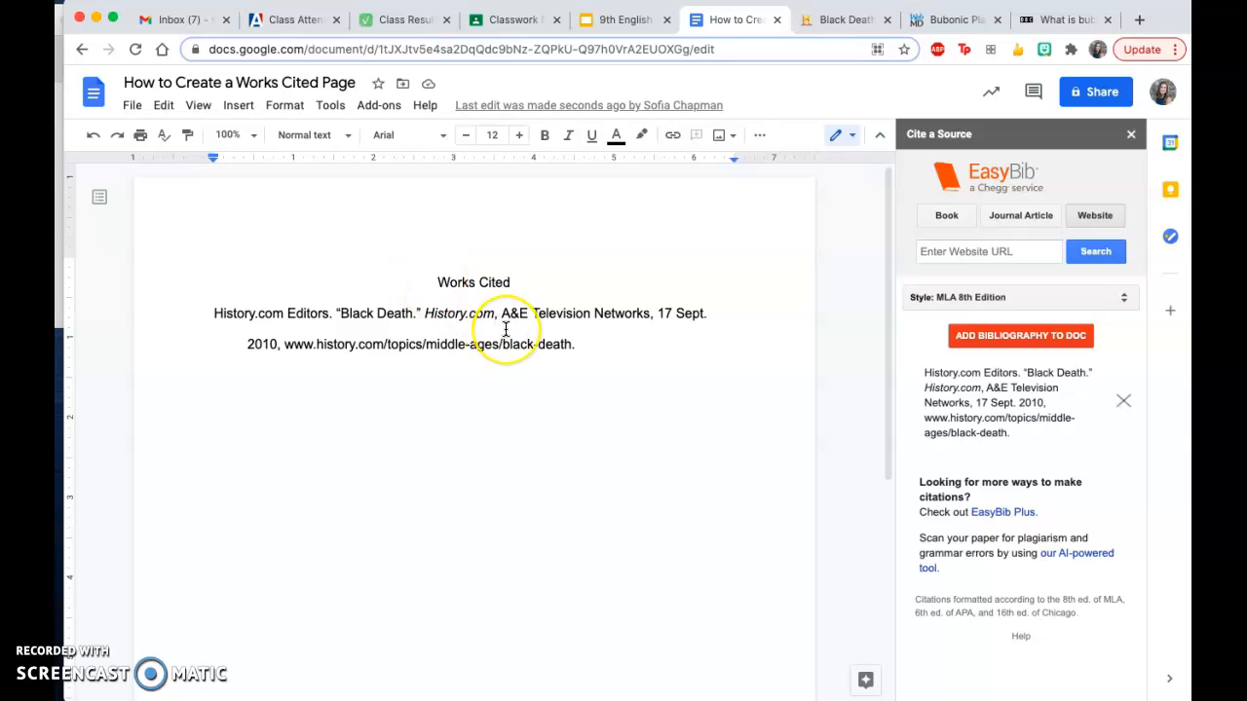
# Change the font of the Works Cited heading and the Black Death citation to Times New Roman
pyautogui.click(591, 346)
pyautogui.click(592, 347)
pyautogui.click(426, 148)
pyautogui.keyDown('shift'); pyautogui.click(383, 269); pyautogui.keyUp('shift')
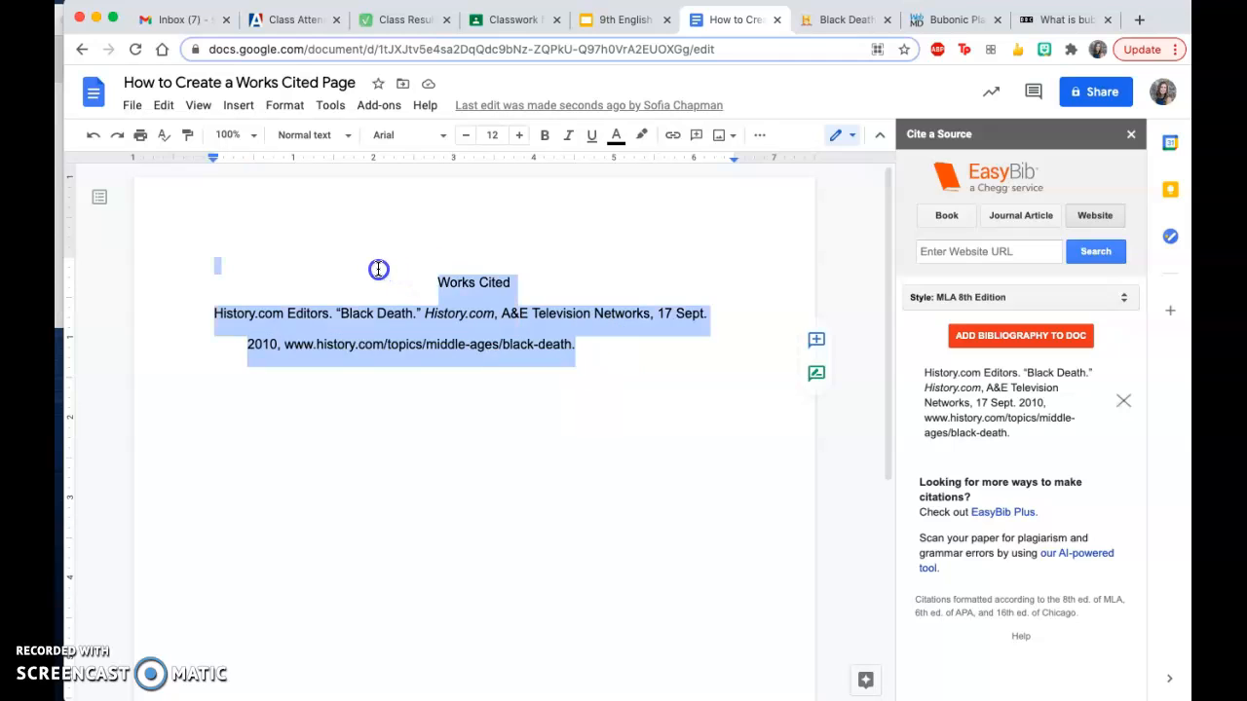
pyautogui.click(417, 134)
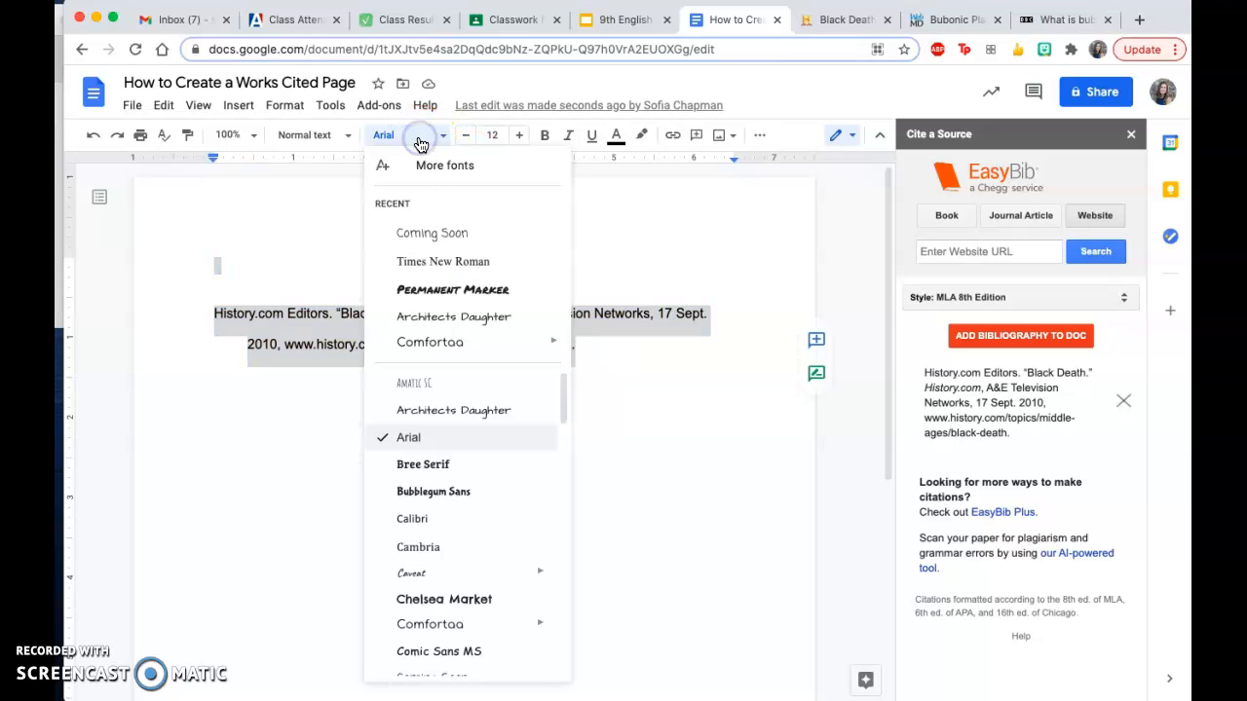
pyautogui.click(441, 262)
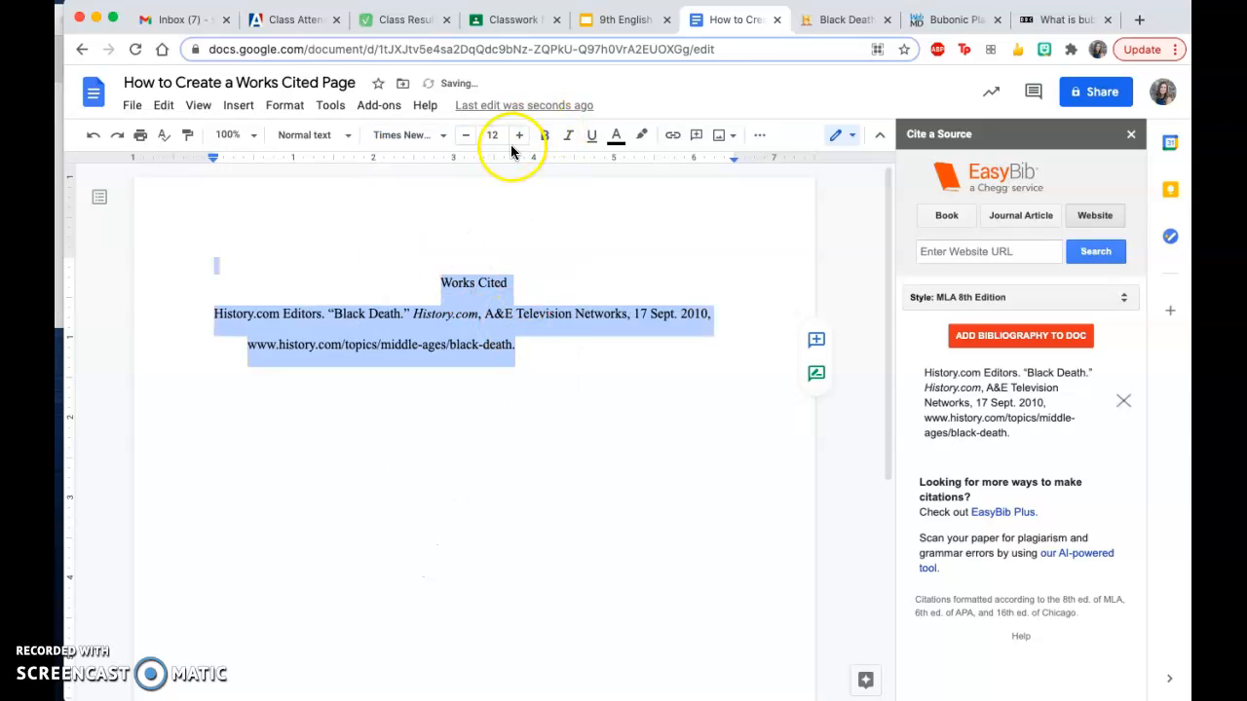
pyautogui.click(554, 348)
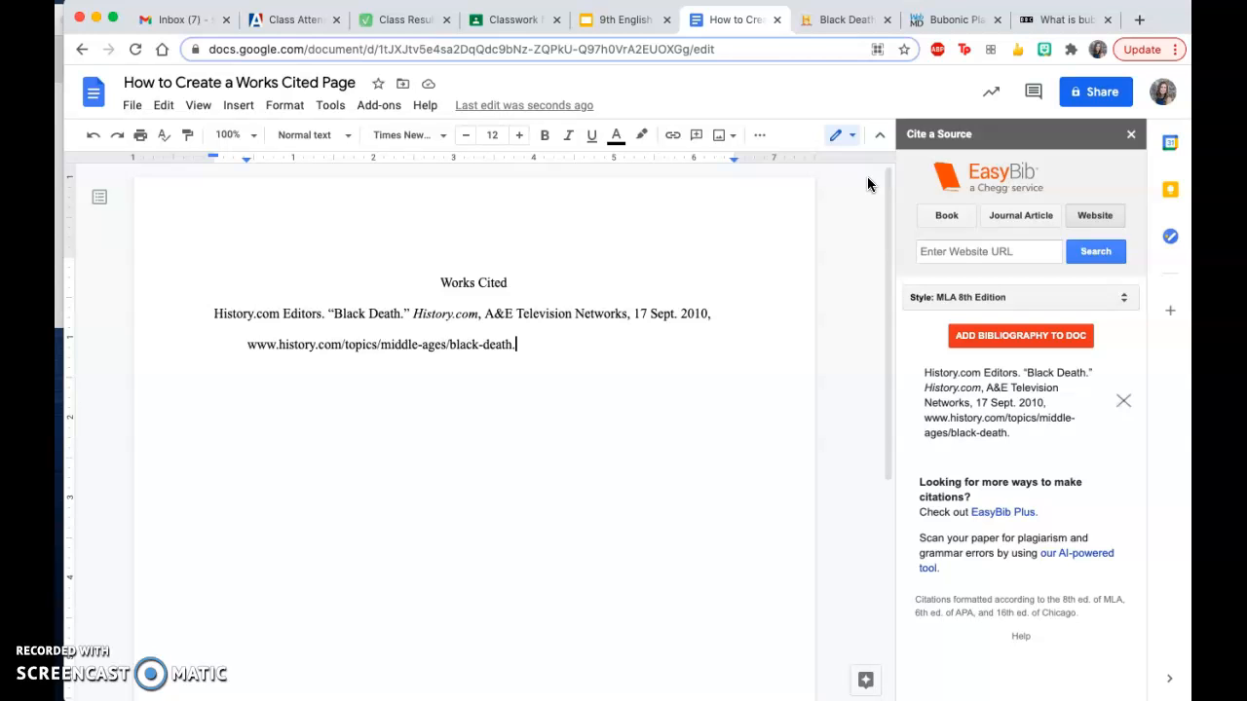
# Copy the address of the WebMD plague article (webmd.com/a-to-z-guides/plague-faq) and enter it as the EasyBib website URL
pyautogui.click(937, 19)
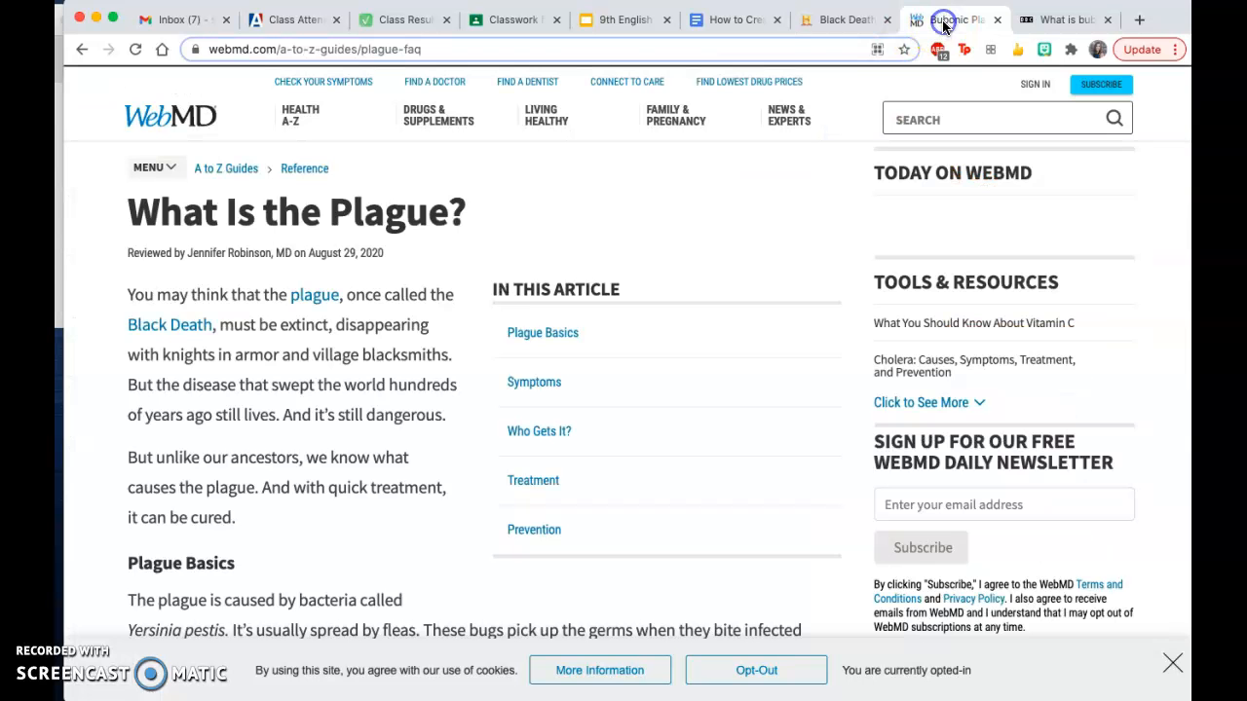
pyautogui.click(542, 48)
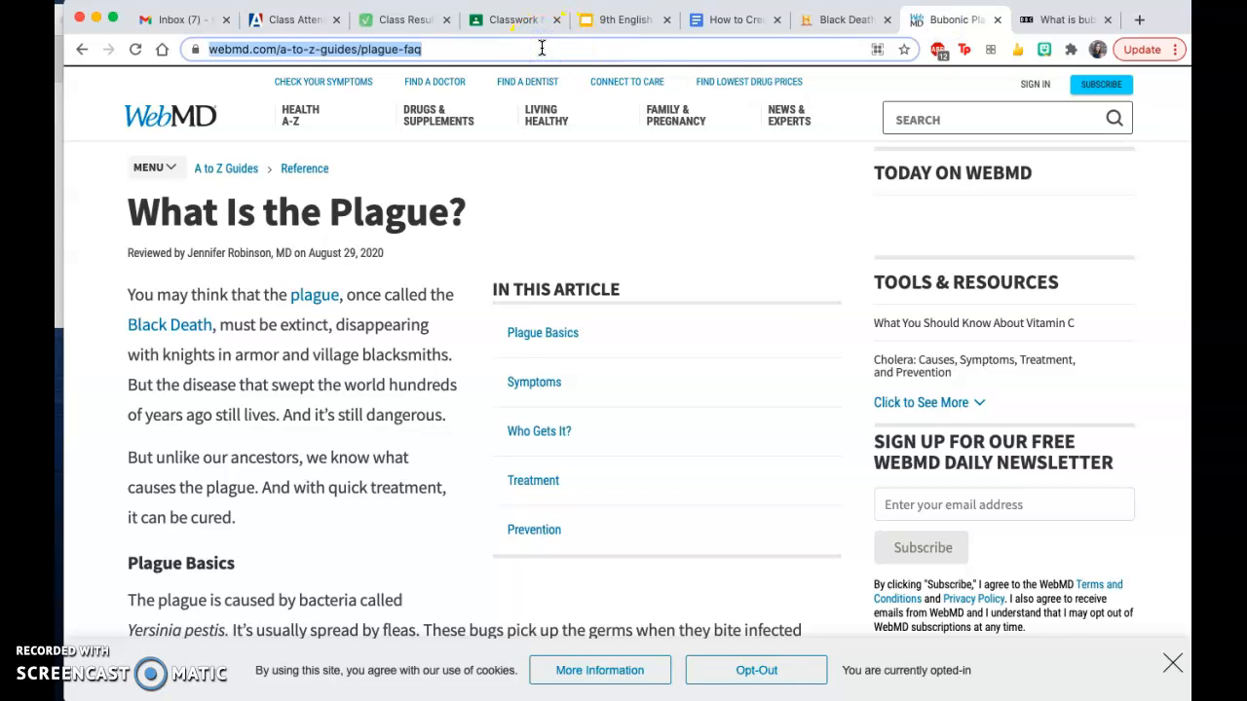
pyautogui.click(738, 19)
pyautogui.click(977, 251)
pyautogui.write('https://www.webmd.com/a-to-z-guides/bubonic-plague-facts')
# Look up the WebMD address, select the "Bubonic Plague: Symptoms, Causes, Treatment, Prevention" source and insert the updated bibliography into the document
pyautogui.click(1101, 253)
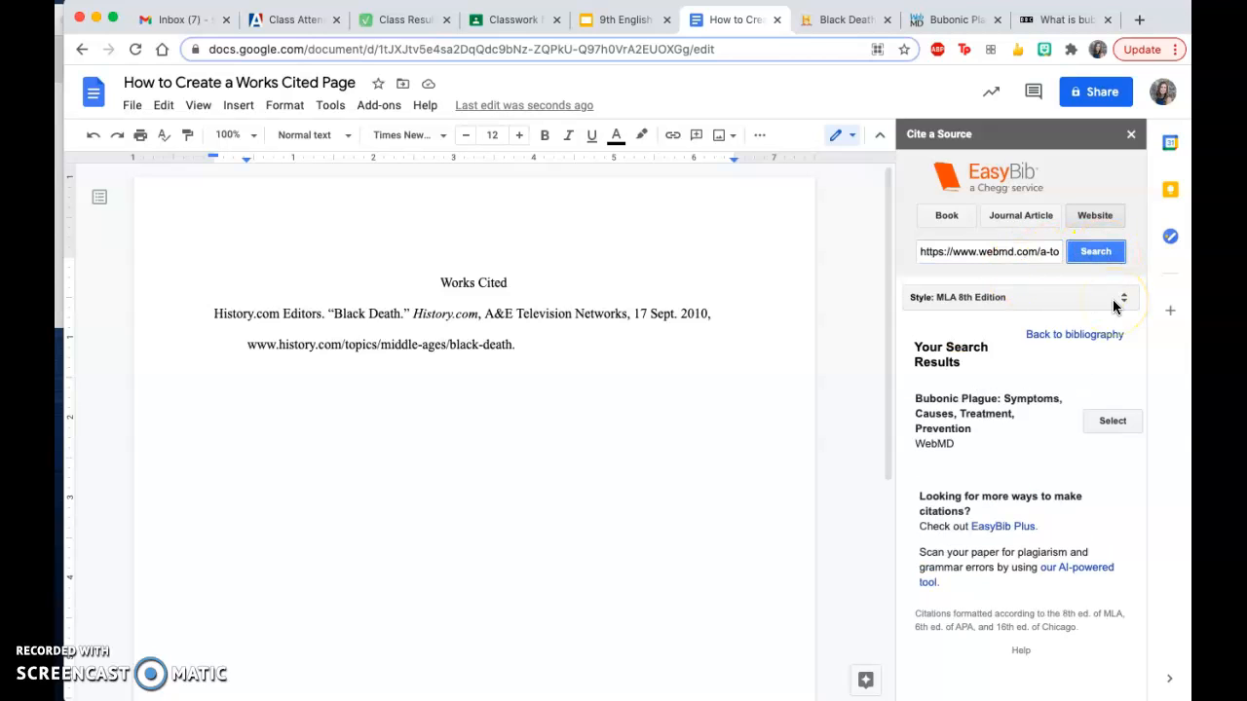
pyautogui.click(1111, 422)
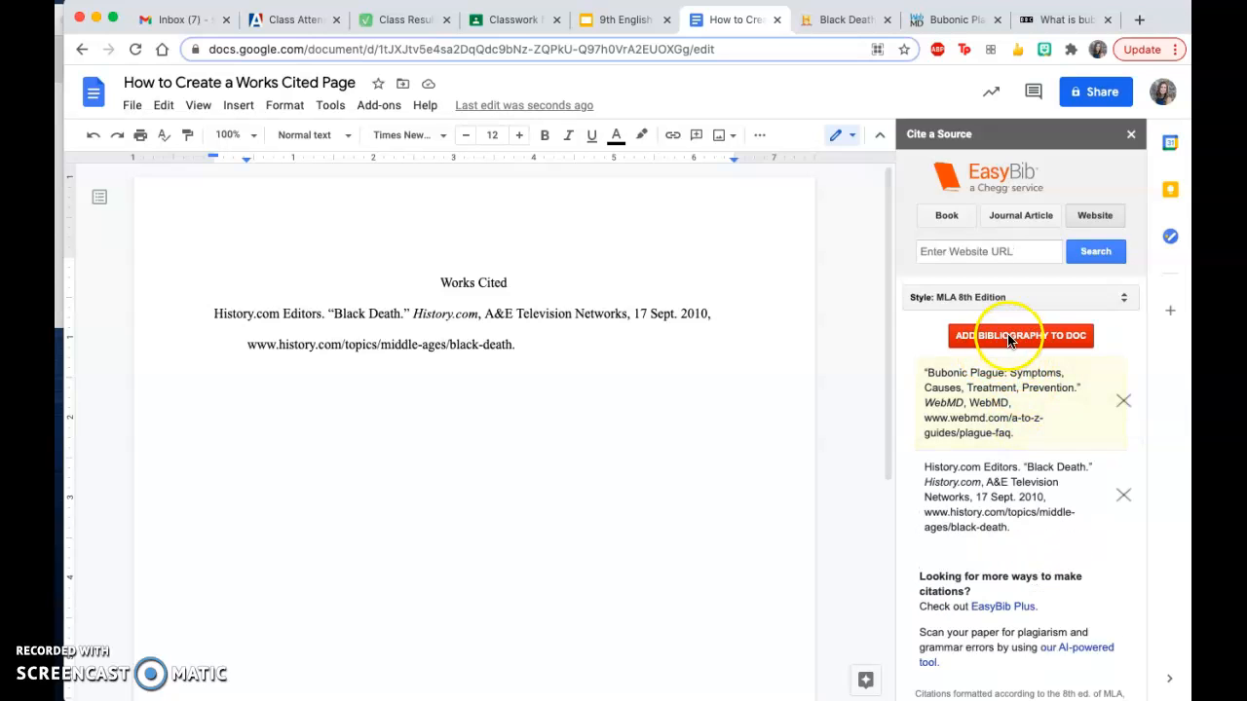
pyautogui.click(1010, 337)
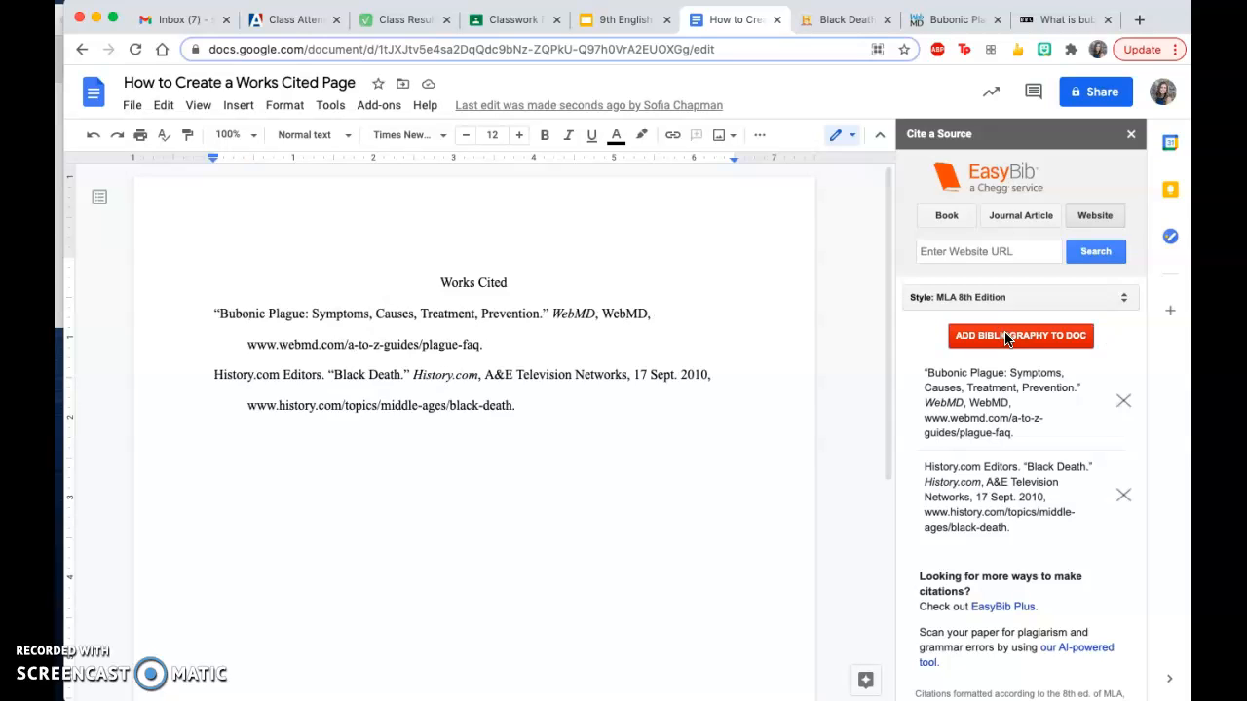
pyautogui.click(838, 360)
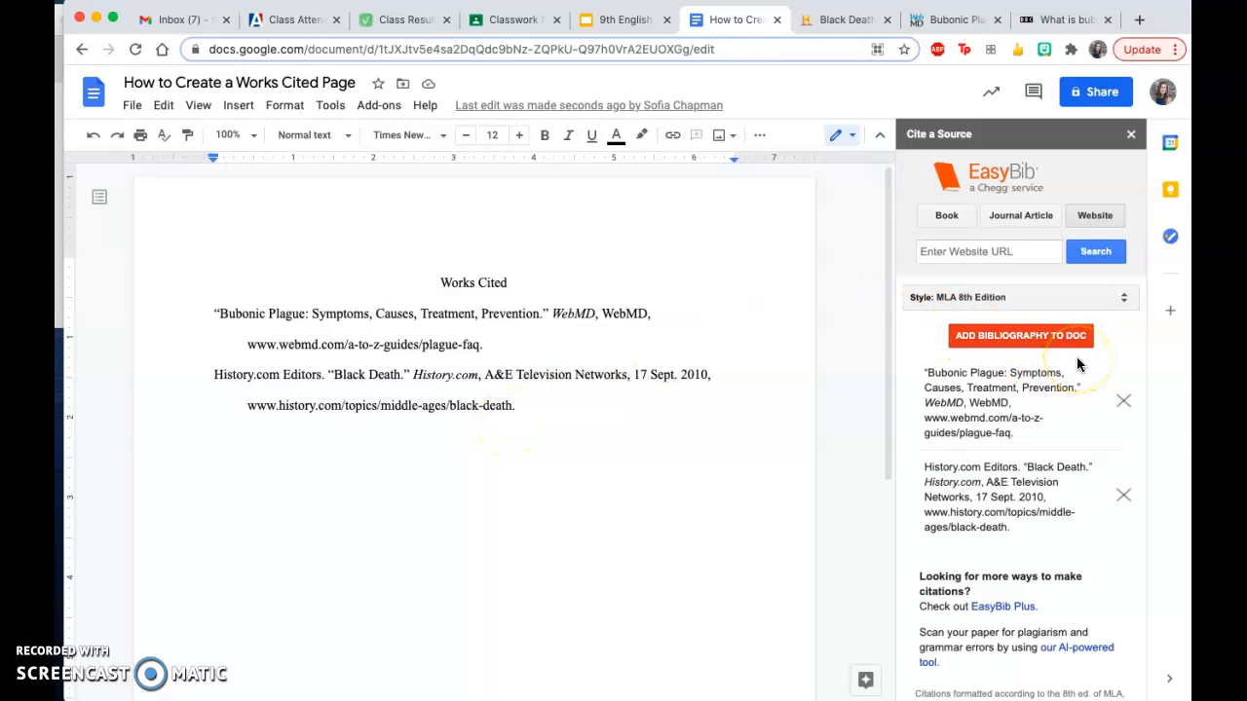
# Copy the address of the BBC article "What is bubonic plague?" and enter it as the EasyBib website URL
pyautogui.click(1062, 19)
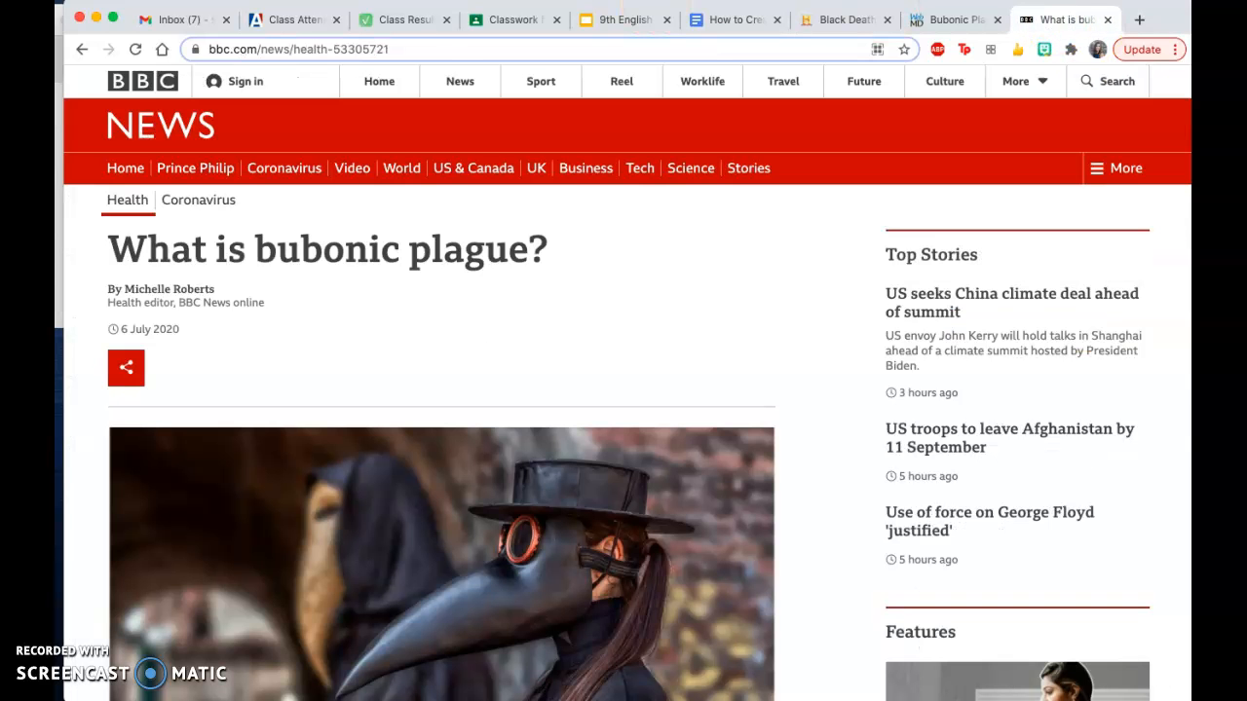
pyautogui.click(421, 49)
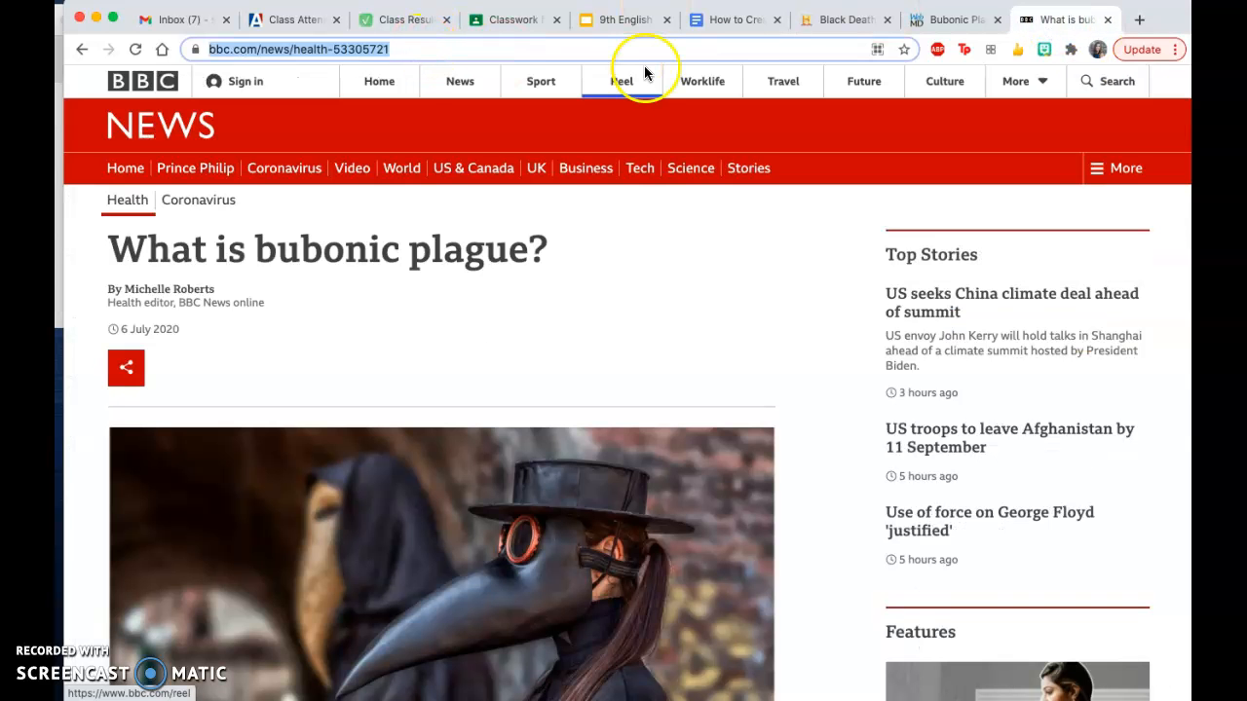
pyautogui.click(737, 19)
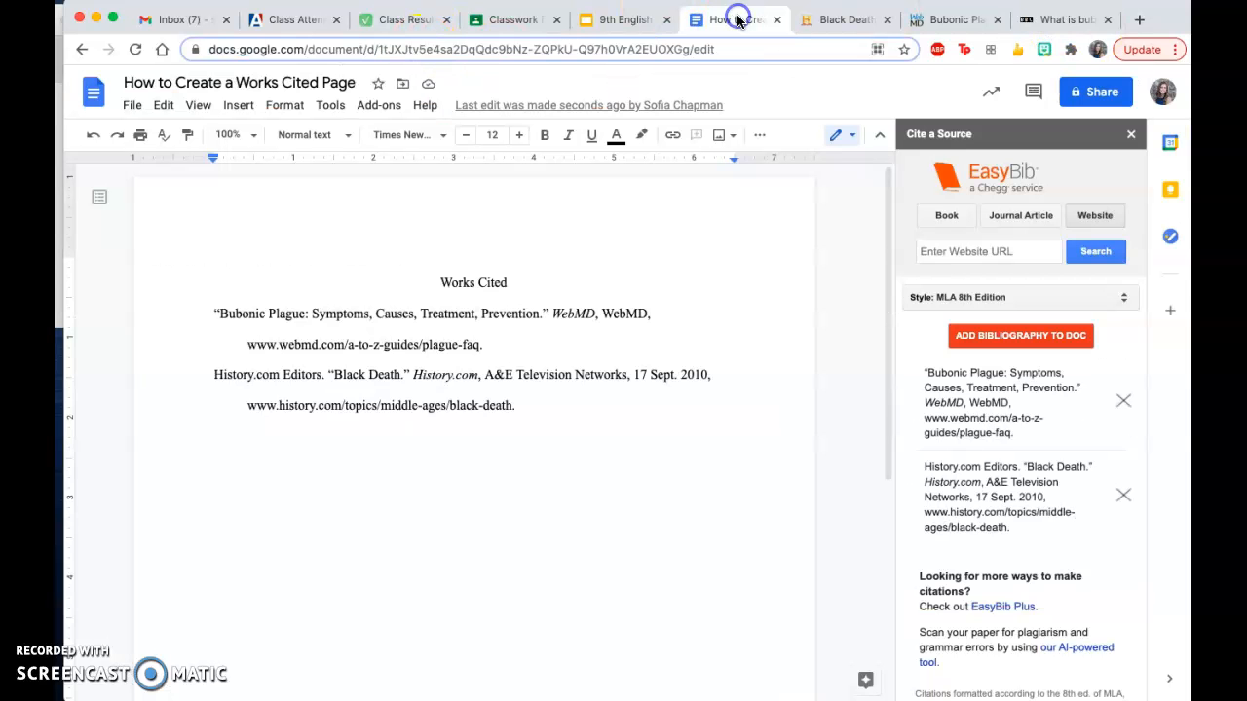
pyautogui.click(976, 254)
pyautogui.hotkey('ctrl', 'v')
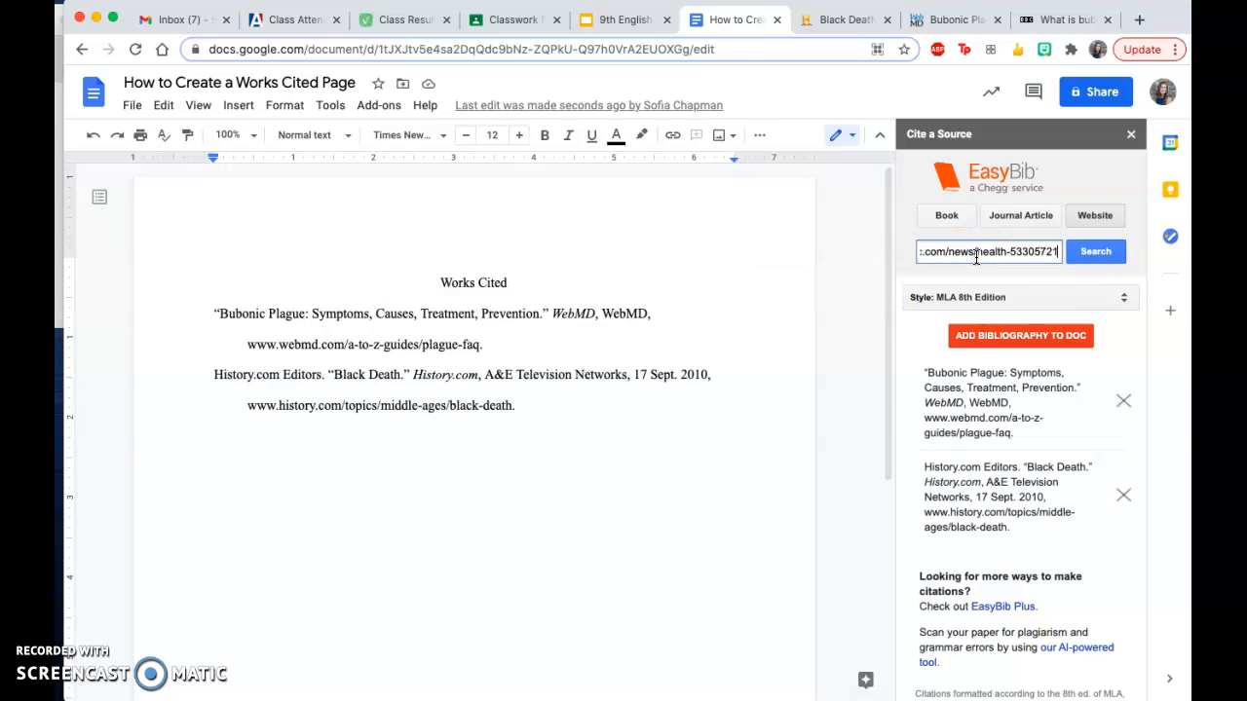
# Look up the BBC address, select the BBC News "What is bubonic plague?" source and insert the updated bibliography into the document
pyautogui.click(1099, 253)
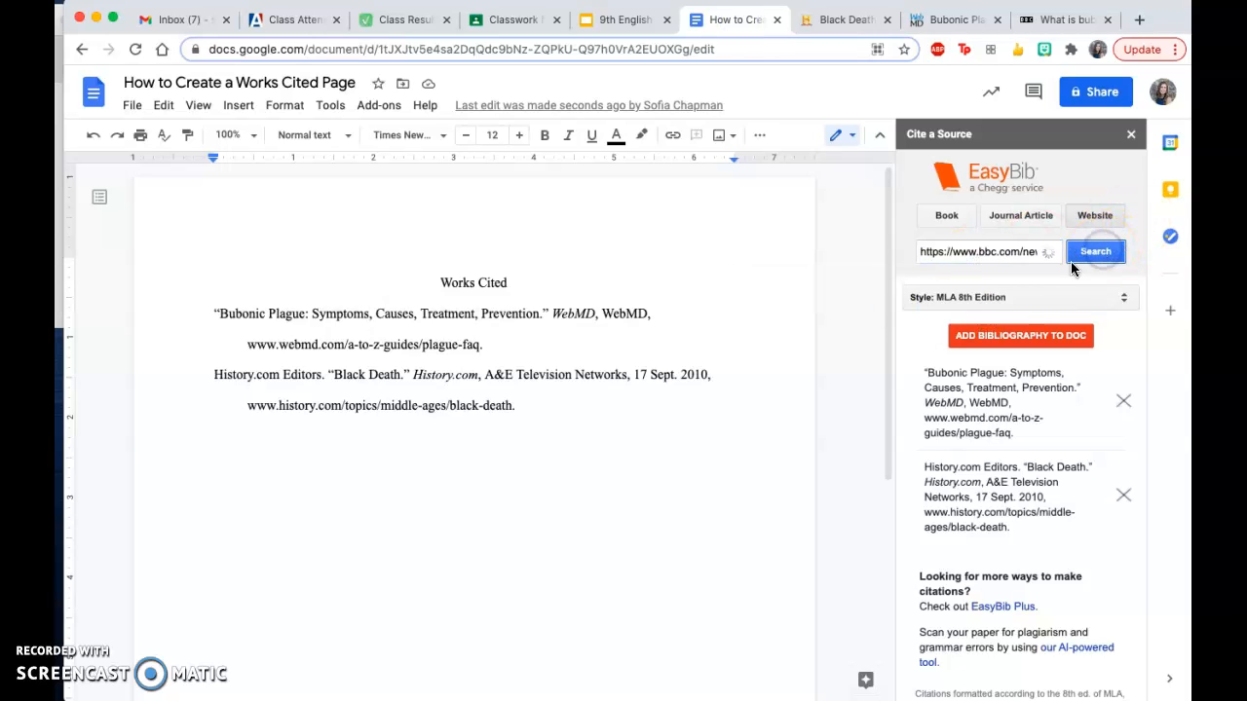
pyautogui.click(1117, 405)
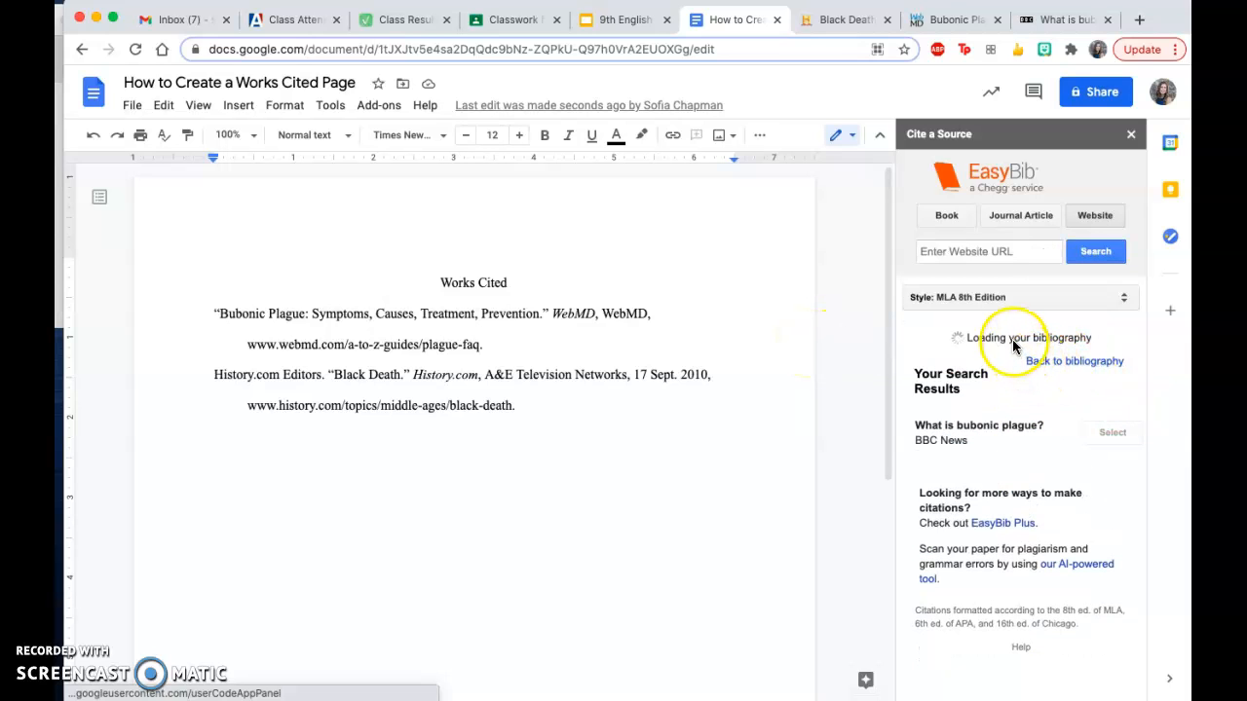
pyautogui.click(1016, 338)
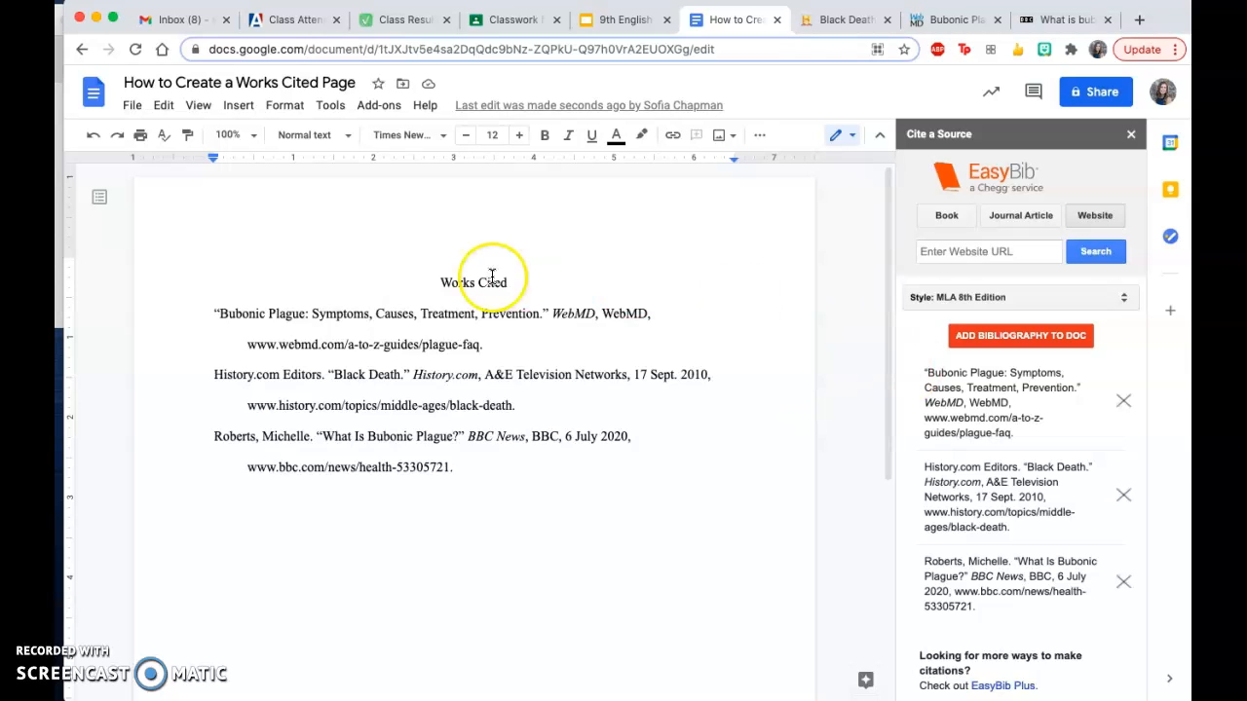
pyautogui.moveTo(474, 471); pyautogui.dragTo(249, 286)
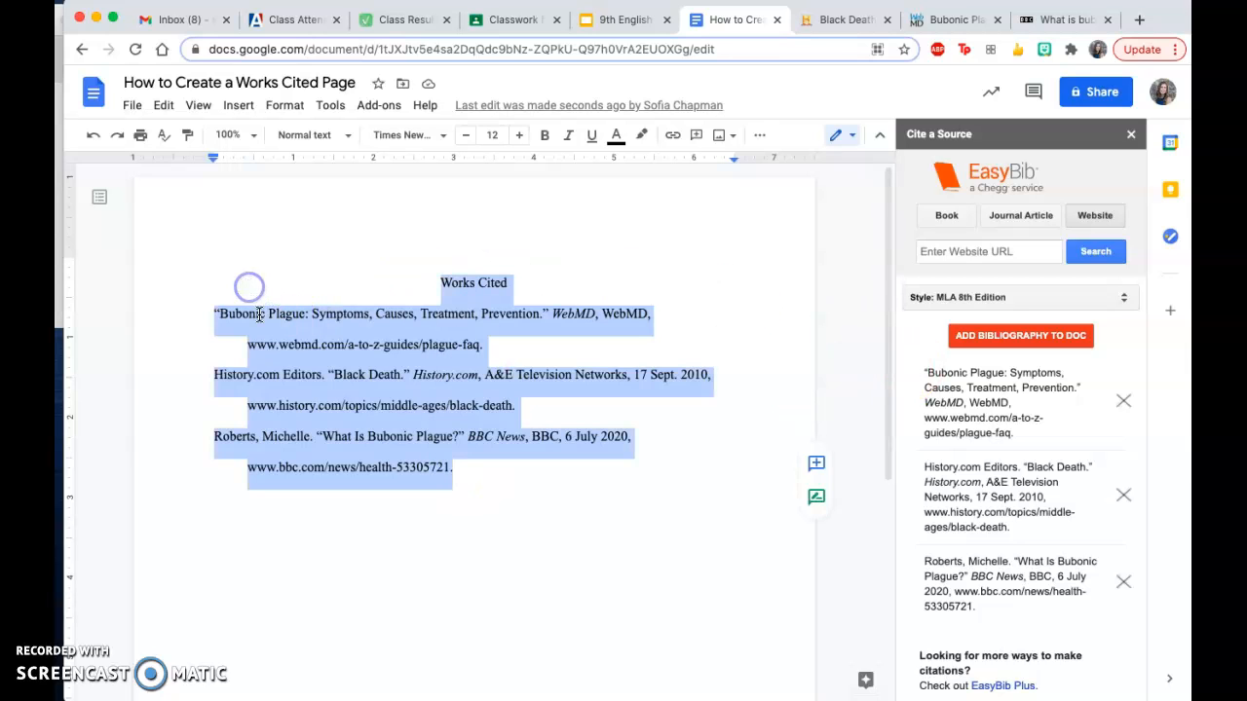
pyautogui.click(208, 309)
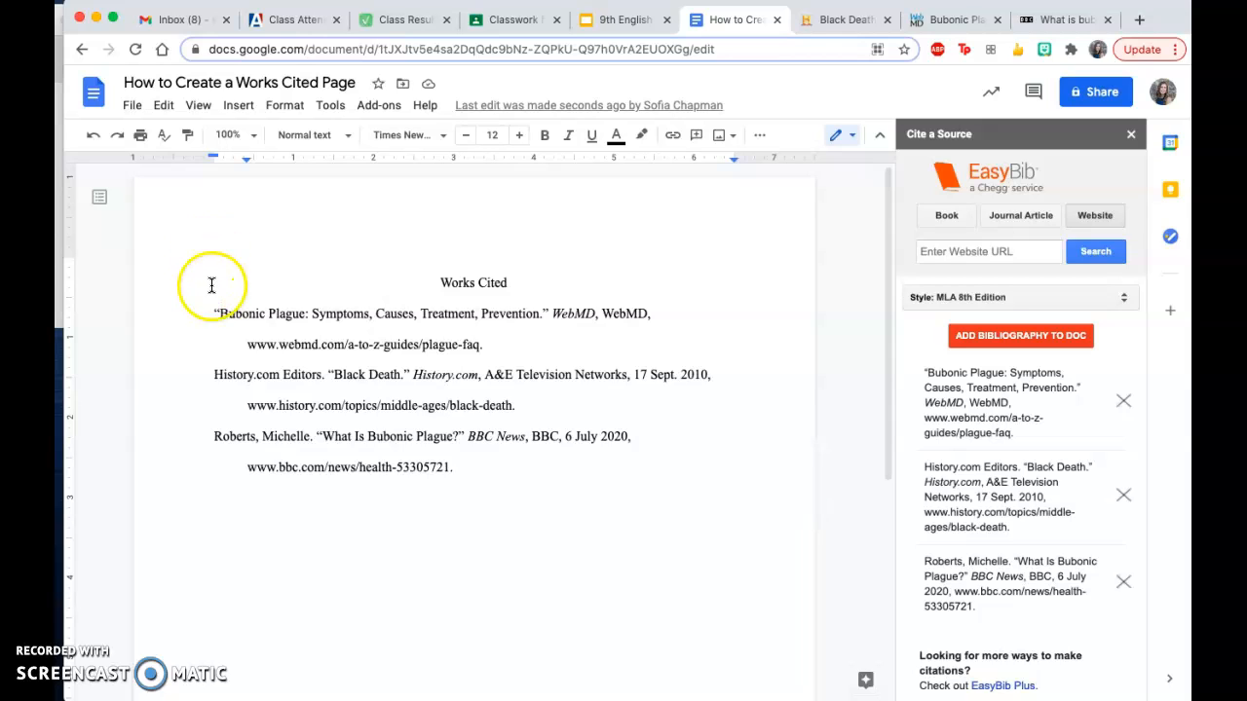